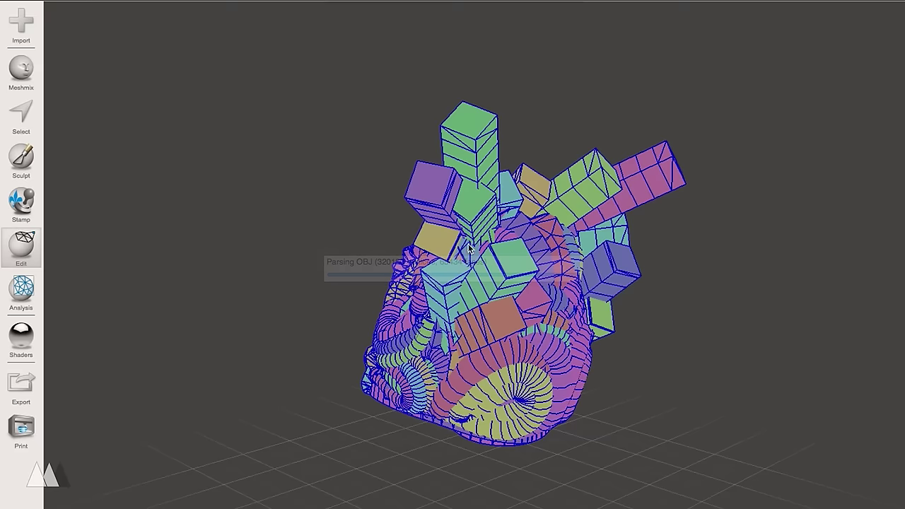
Orbit the loaded skull mesh to a front view, then tilt it to look from above.
{"action": "right_click_drag", "start_coordinate": [317, 280], "coordinate": [625, 246]}
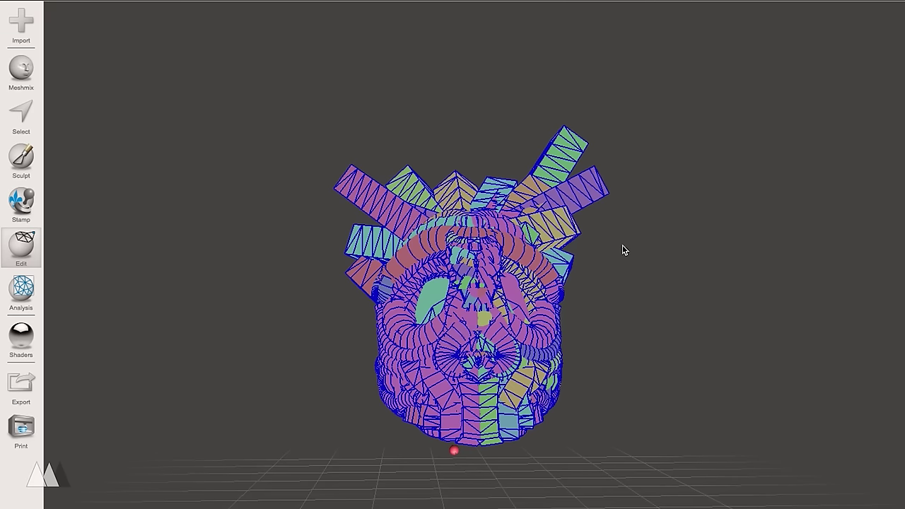
{"action": "right_click_drag", "start_coordinate": [625, 363], "coordinate": [623, 370]}
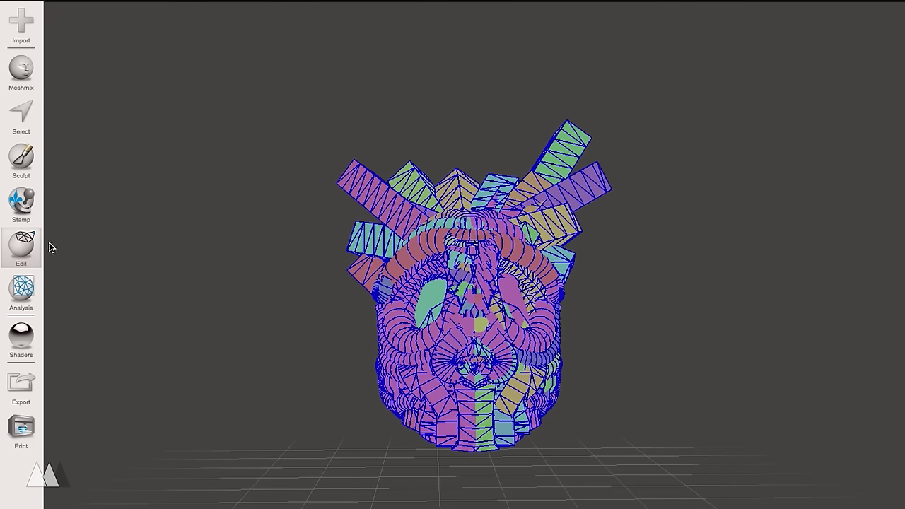
Start Make Solid on the skull with wireframe hidden and preview the Accurate solid type.
{"action": "left_click", "coordinate": [24, 245]}
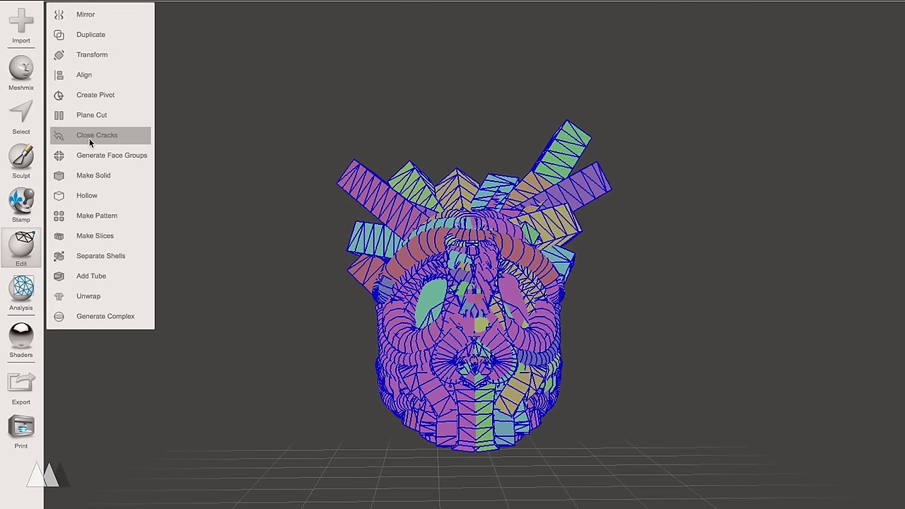
{"action": "key", "text": "w"}
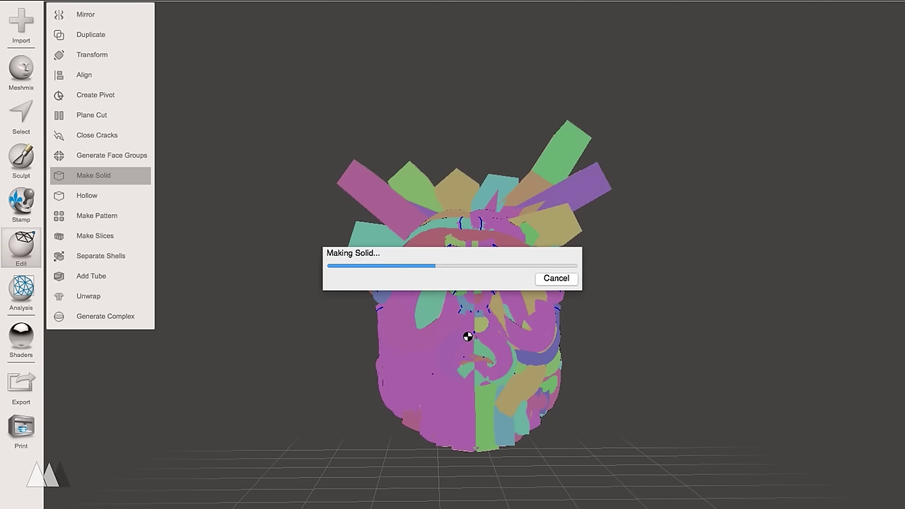
{"action": "right_click_drag", "start_coordinate": [318, 325], "coordinate": [276, 335]}
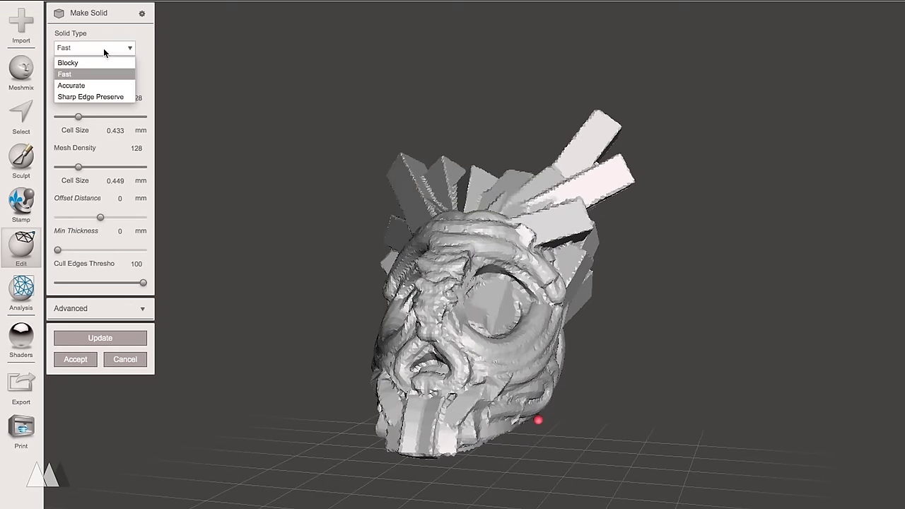
{"action": "left_click", "coordinate": [106, 88]}
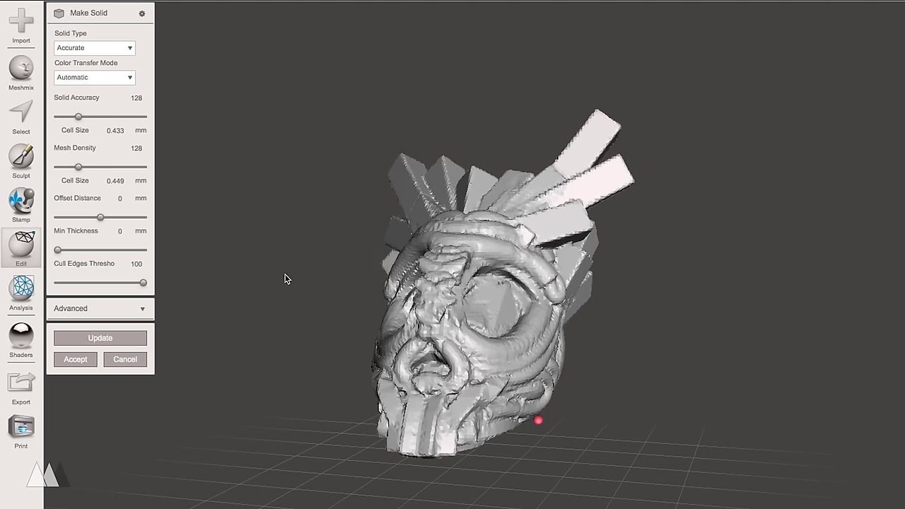
{"action": "right_click_drag", "start_coordinate": [285, 279], "coordinate": [338, 288]}
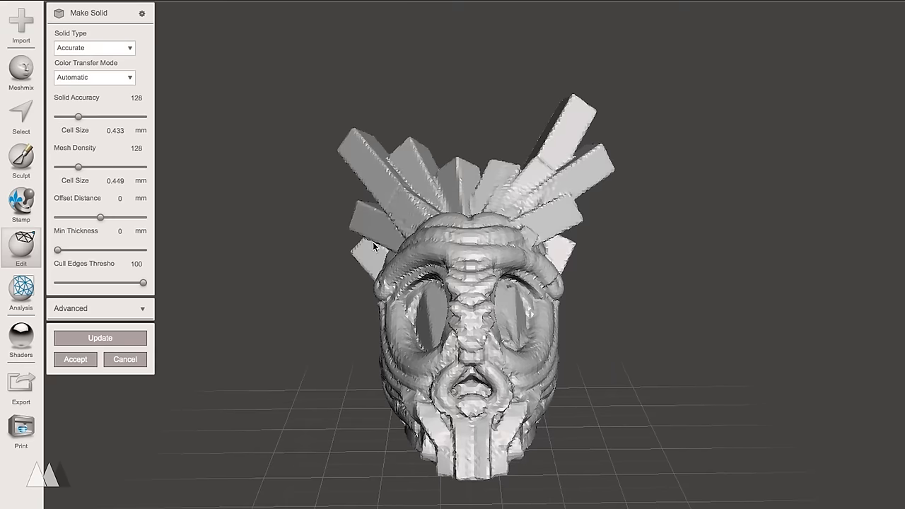
Switch the solid type to Sharp Edge Preserve, inspect the skull, and accept it.
{"action": "left_click", "coordinate": [129, 48]}
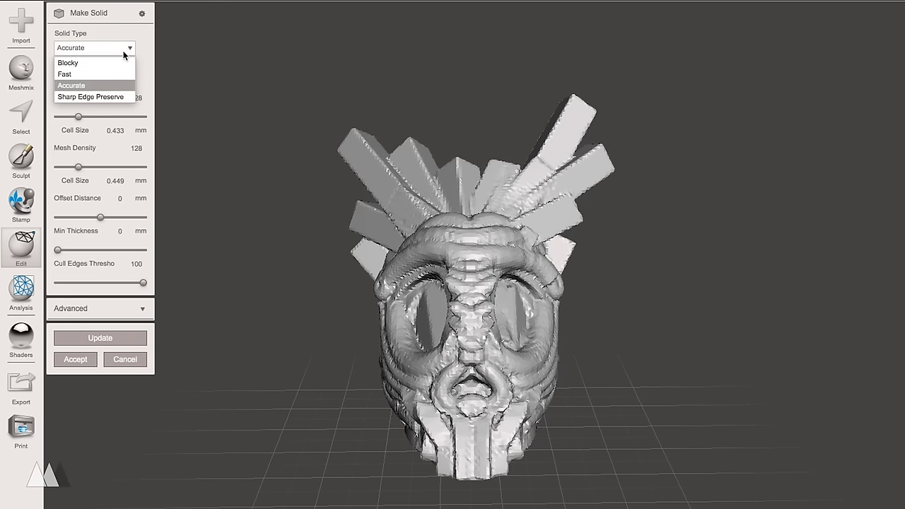
{"action": "left_click", "coordinate": [98, 97]}
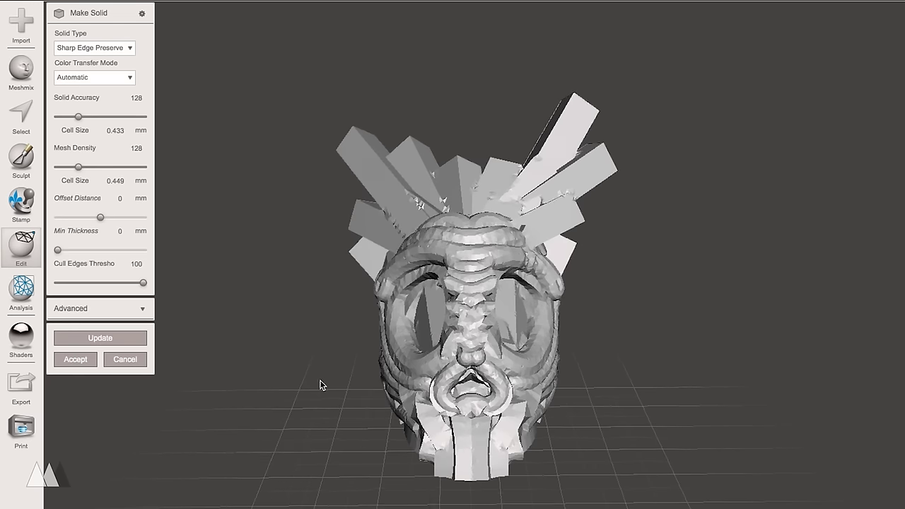
{"action": "right_click_drag", "start_coordinate": [319, 382], "coordinate": [194, 327]}
{"action": "right_click_drag", "start_coordinate": [536, 343], "coordinate": [273, 351]}
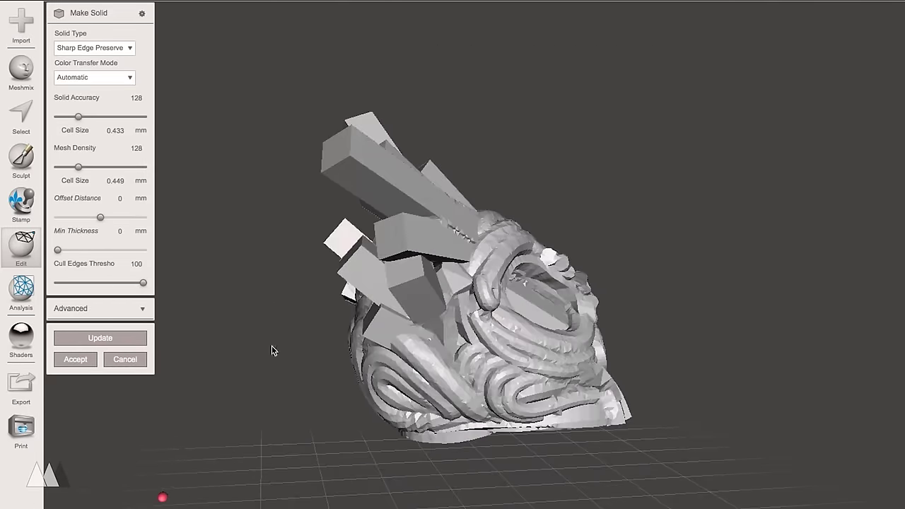
{"action": "left_click", "coordinate": [76, 359]}
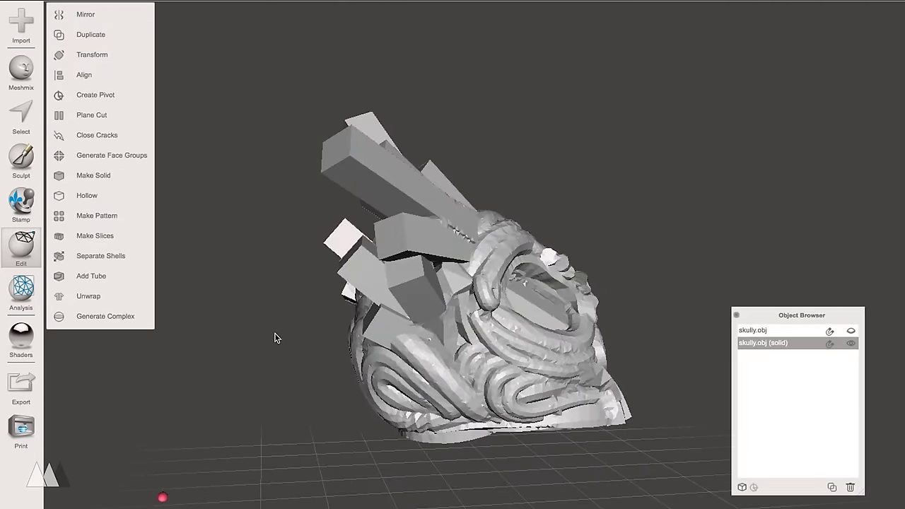
{"action": "right_click_drag", "start_coordinate": [275, 338], "coordinate": [293, 330]}
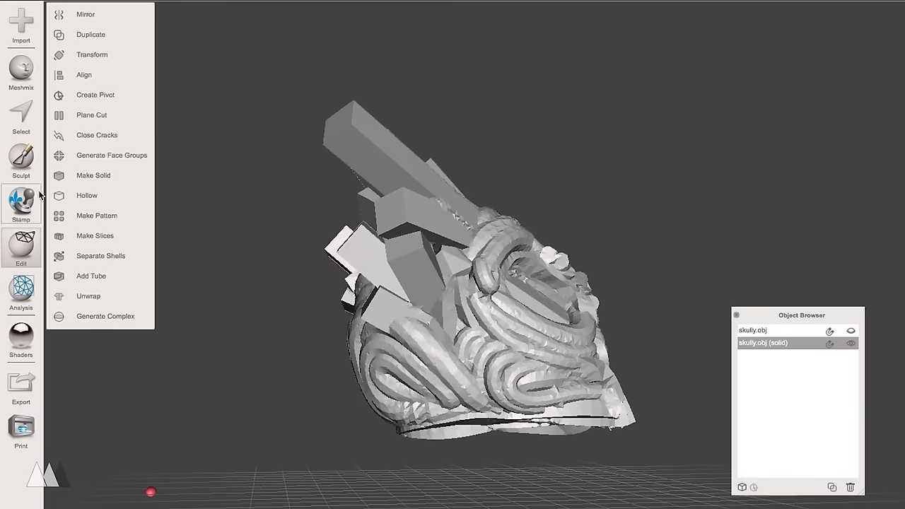
Plane-cut the skull, lowering the plane to slice away its base flat.
{"action": "left_click", "coordinate": [93, 117]}
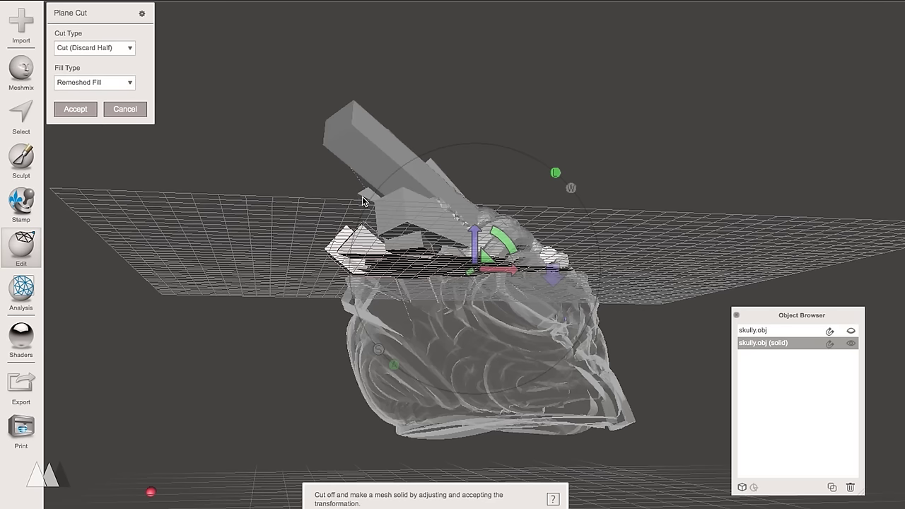
{"action": "left_click_drag", "start_coordinate": [479, 235], "coordinate": [478, 378]}
{"action": "right_click_drag", "start_coordinate": [631, 370], "coordinate": [259, 348]}
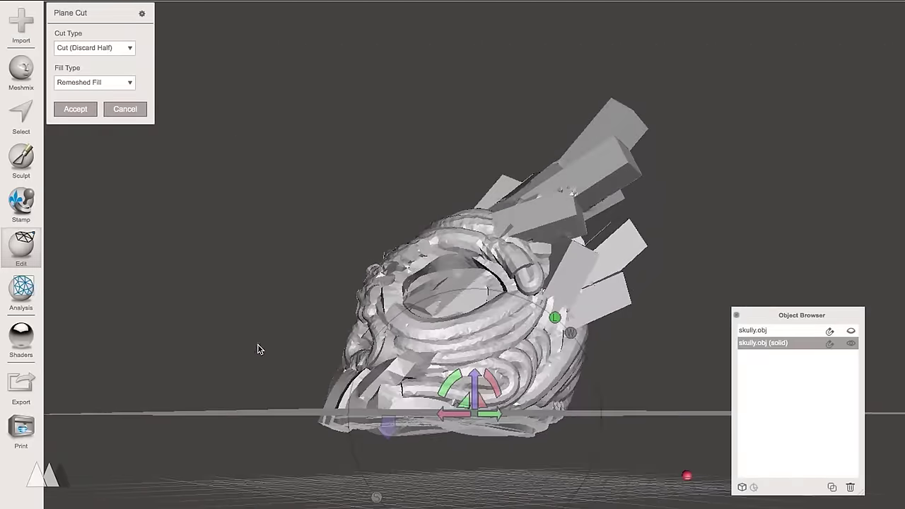
{"action": "left_click", "coordinate": [82, 113]}
{"action": "right_click_drag", "start_coordinate": [262, 273], "coordinate": [382, 297]}
Export the cut skull mesh as an STL file.
{"action": "left_click", "coordinate": [106, 1]}
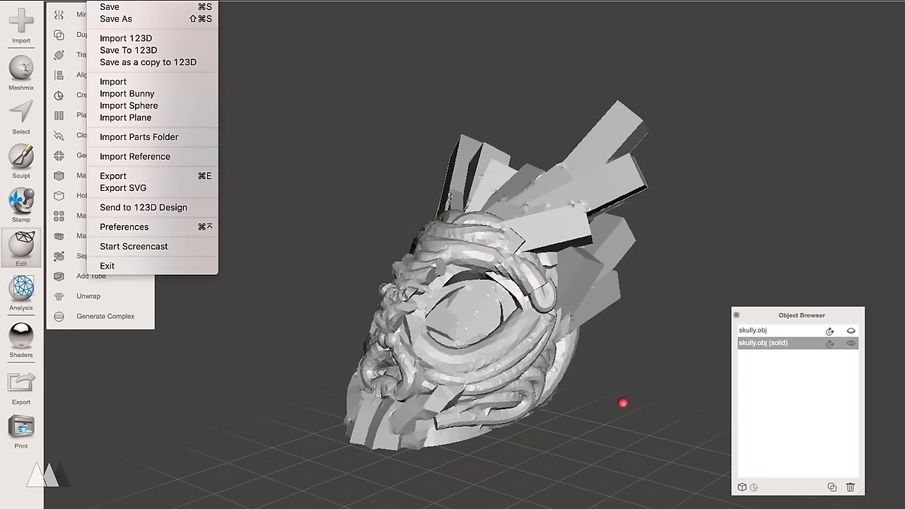
{"action": "left_click", "coordinate": [137, 181]}
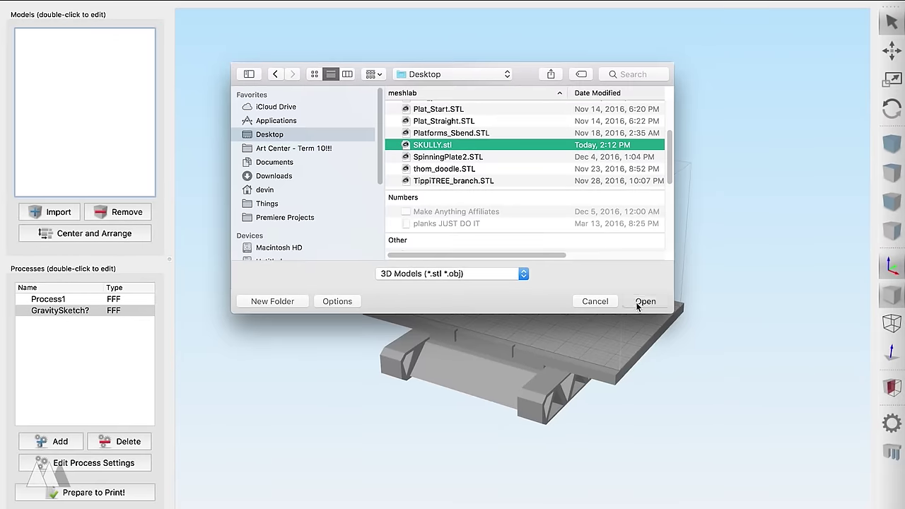
{"action": "left_click", "coordinate": [640, 302]}
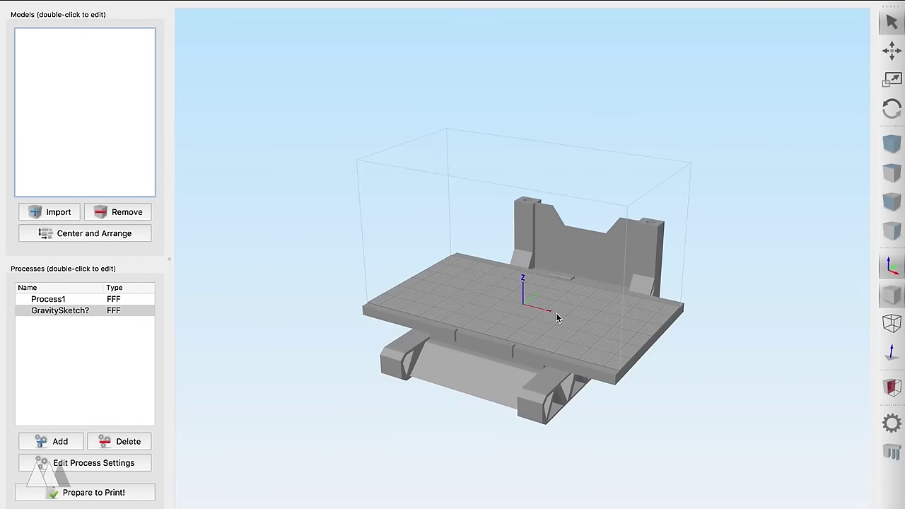
Rotate the SKULLY model in Simplify3D so it stands upright on the bed.
{"action": "scroll", "coordinate": [550, 319], "scroll_direction": "up", "scroll_amount": 3}
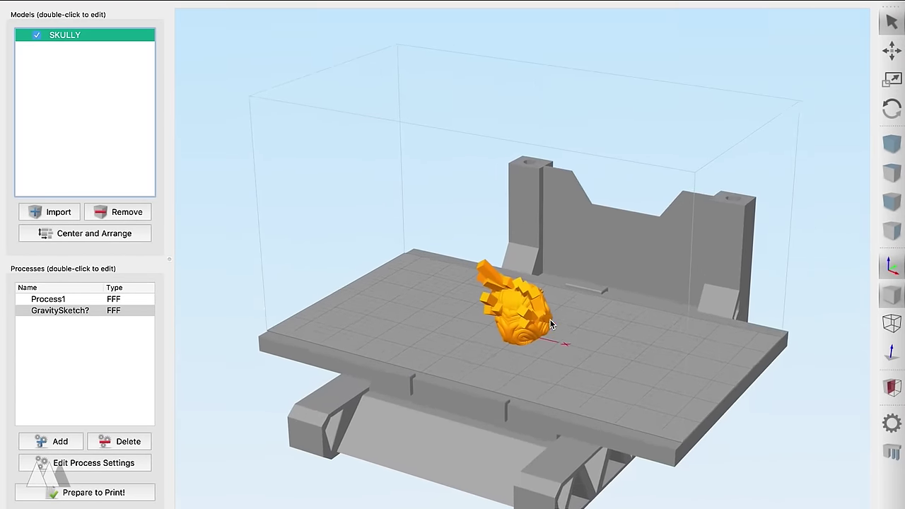
{"action": "scroll", "coordinate": [549, 319], "scroll_direction": "up", "scroll_amount": 2}
{"action": "left_click_drag", "start_coordinate": [550, 386], "coordinate": [631, 408]}
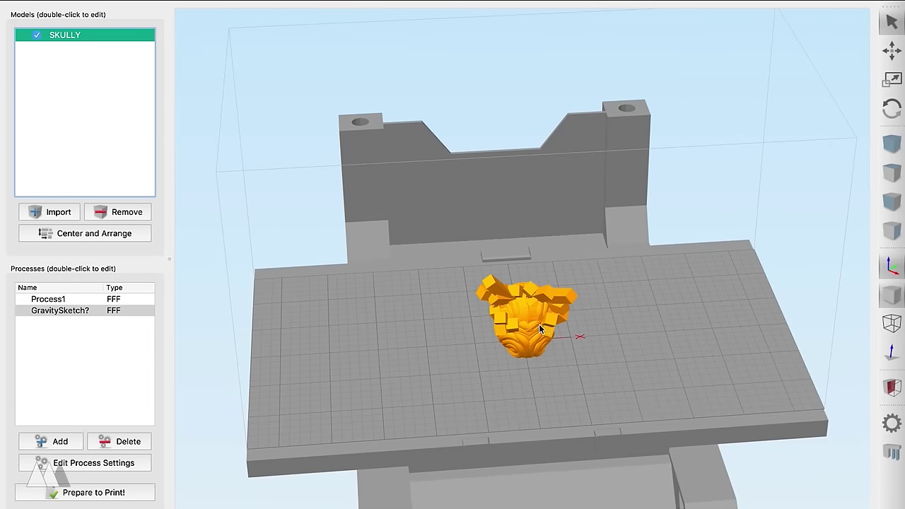
{"action": "left_click", "coordinate": [890, 109]}
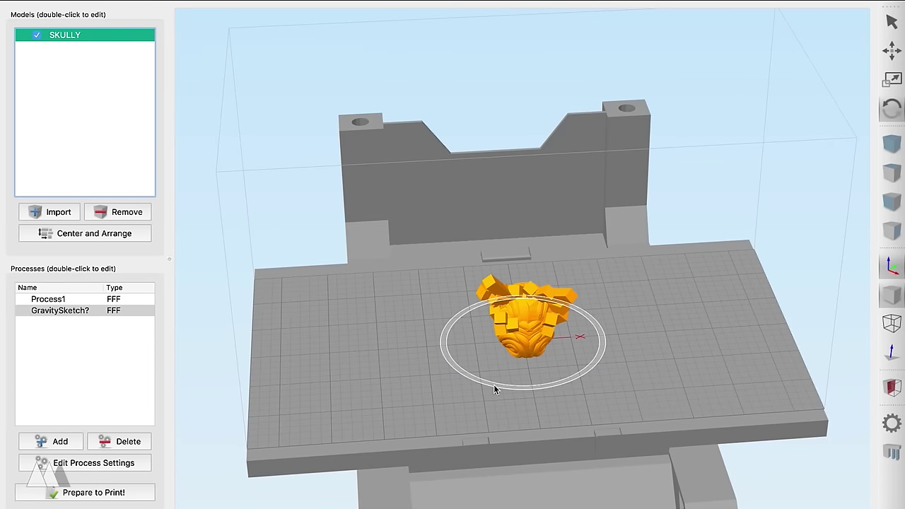
{"action": "left_click_drag", "start_coordinate": [493, 384], "coordinate": [639, 162]}
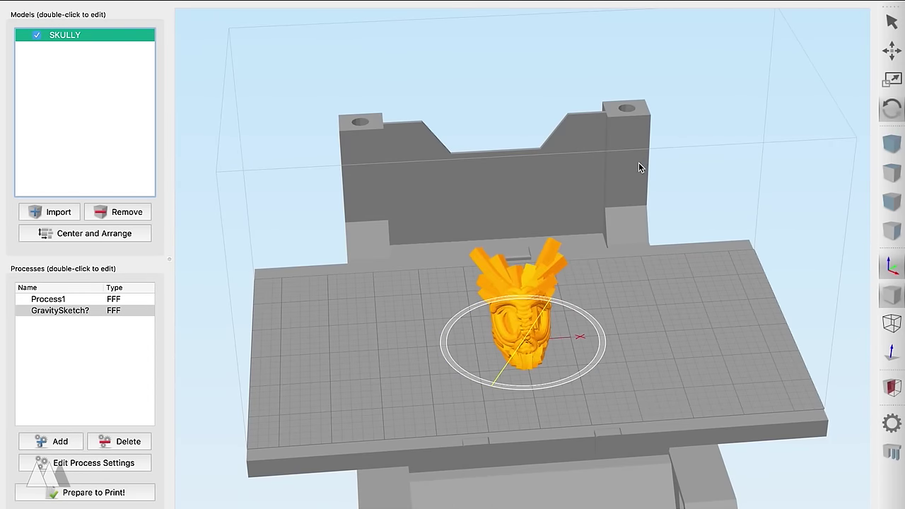
Enlarge the skull, slide it to the bed centre, and open the GravitySketch? process settings.
{"action": "left_click", "coordinate": [891, 50]}
{"action": "left_click_drag", "start_coordinate": [553, 305], "coordinate": [526, 323]}
{"action": "left_click_drag", "start_coordinate": [553, 357], "coordinate": [482, 331]}
{"action": "left_click_drag", "start_coordinate": [601, 313], "coordinate": [507, 327]}
{"action": "left_click_drag", "start_coordinate": [562, 346], "coordinate": [564, 378]}
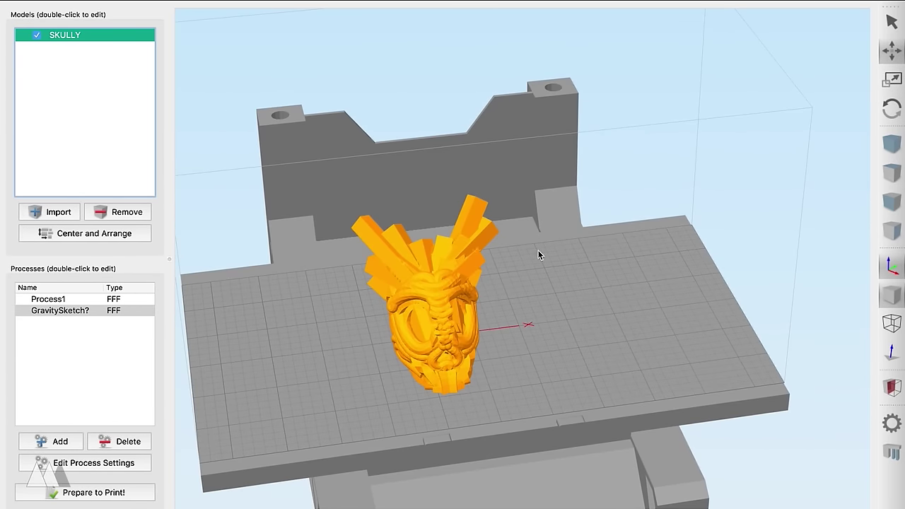
{"action": "mouse_move", "coordinate": [481, 301]}
{"action": "left_mouse_down"}
{"action": "mouse_move", "coordinate": [460, 314]}
{"action": "mouse_move", "coordinate": [490, 328]}
{"action": "mouse_move", "coordinate": [373, 346]}
{"action": "left_mouse_up"}
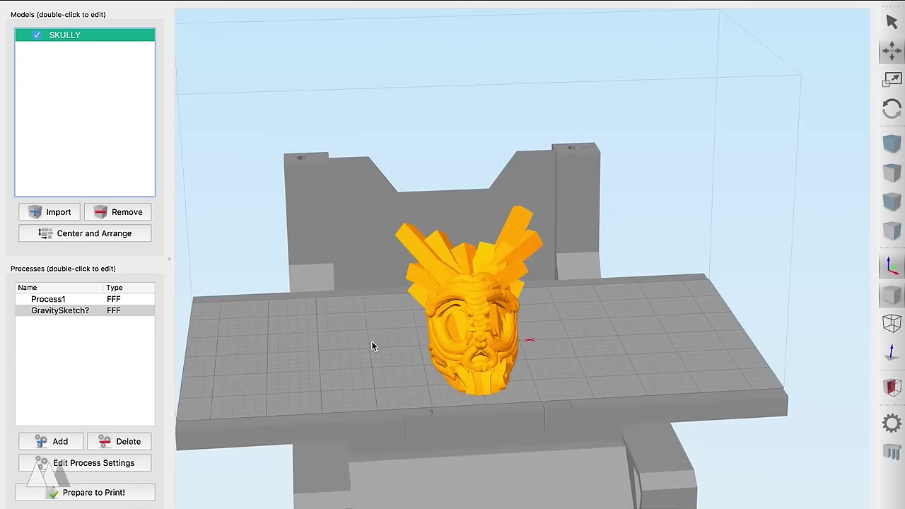
{"action": "double_click", "coordinate": [60, 316]}
Review the GravitySketch? skirt/raft and layer settings, then close the dialog.
{"action": "left_click", "coordinate": [212, 176]}
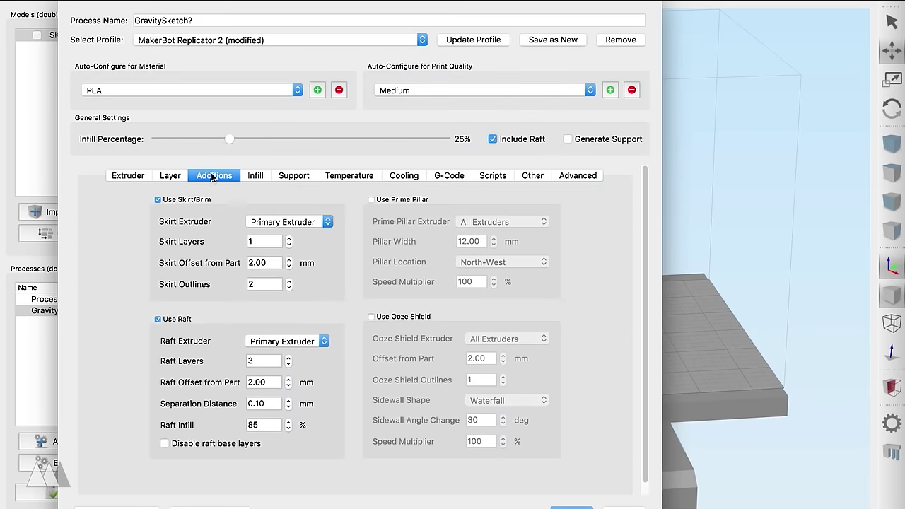
{"action": "left_click", "coordinate": [170, 176]}
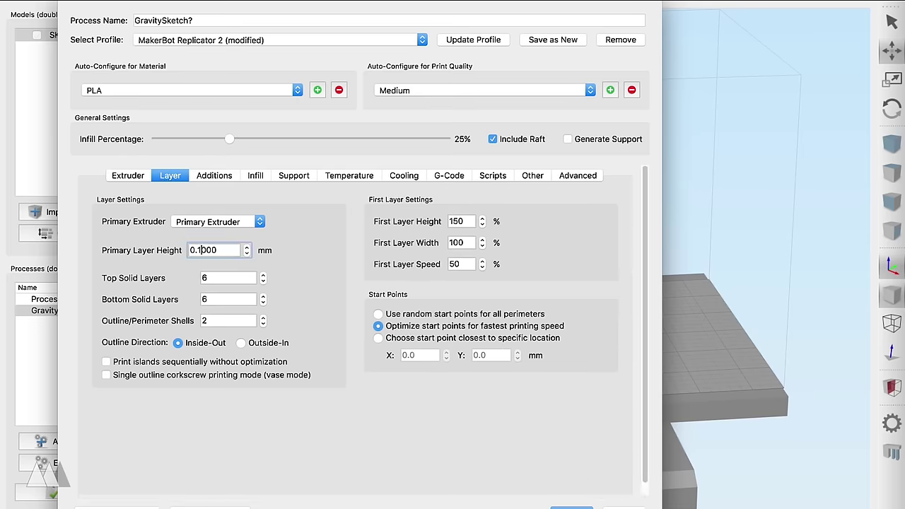
{"action": "key", "text": "Return"}
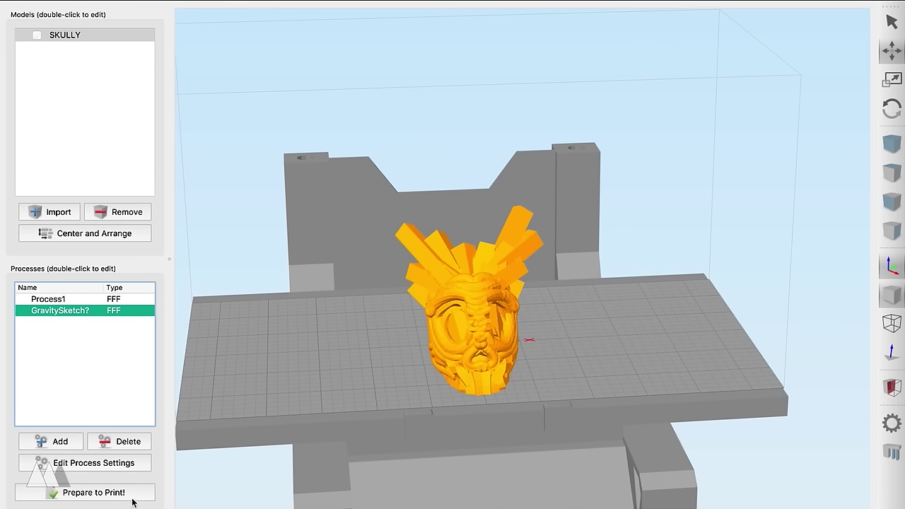
Lower the GravitySketch? infill from 25% to 21% and start Prepare to Print.
{"action": "double_click", "coordinate": [73, 311]}
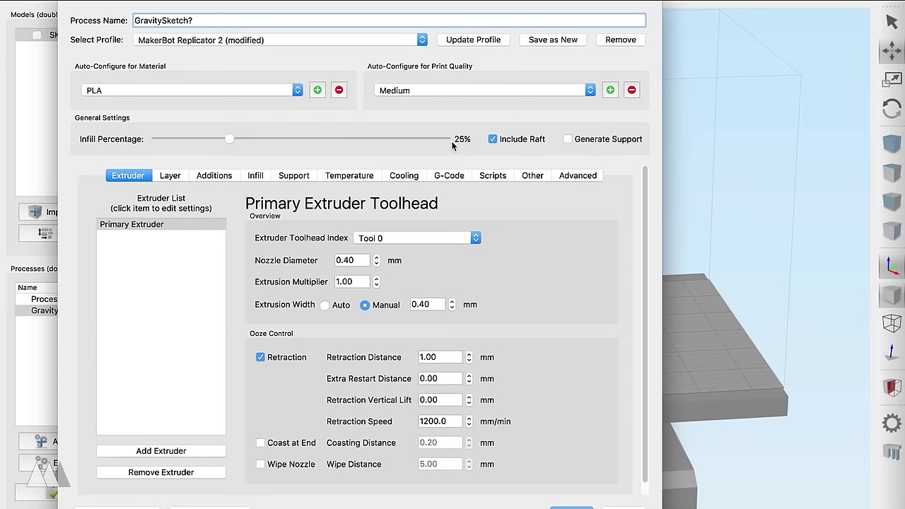
{"action": "left_click_drag", "start_coordinate": [229, 141], "coordinate": [216, 141]}
{"action": "left_click", "coordinate": [571, 505]}
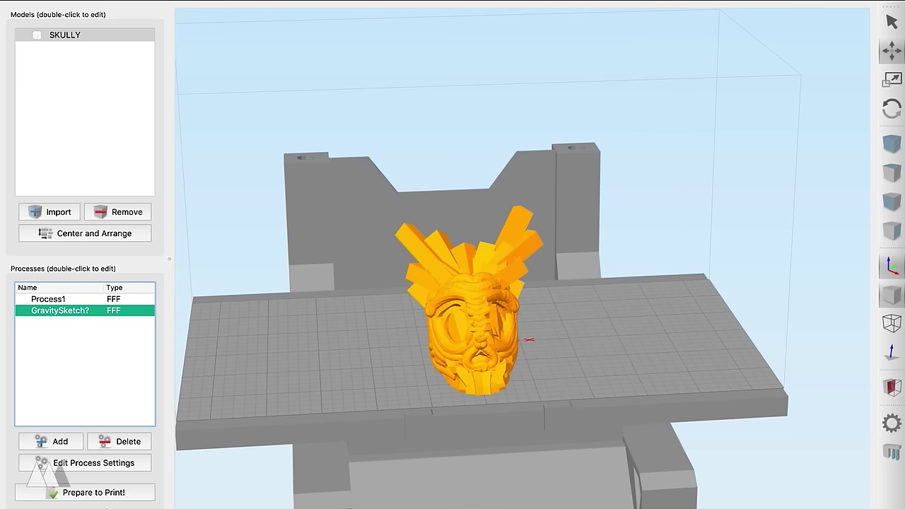
{"action": "left_click", "coordinate": [108, 499]}
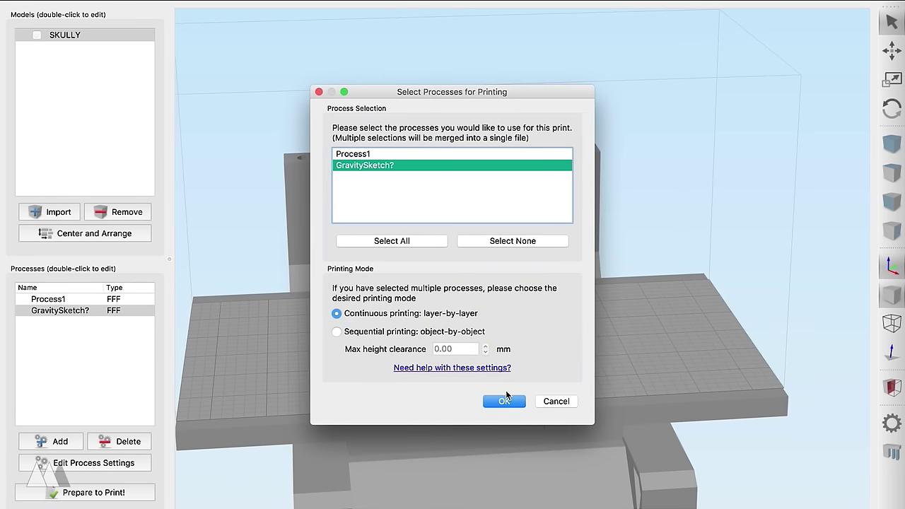
Slice SKULLY (3 hours 38 minutes estimate) and trim the preview layers to show the honeycomb infill.
{"action": "left_click", "coordinate": [507, 398]}
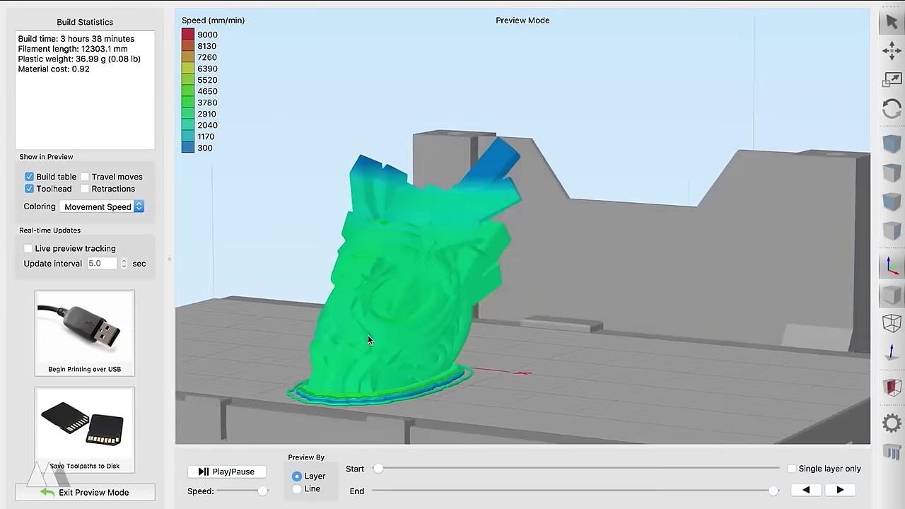
{"action": "left_click_drag", "start_coordinate": [441, 376], "coordinate": [764, 377]}
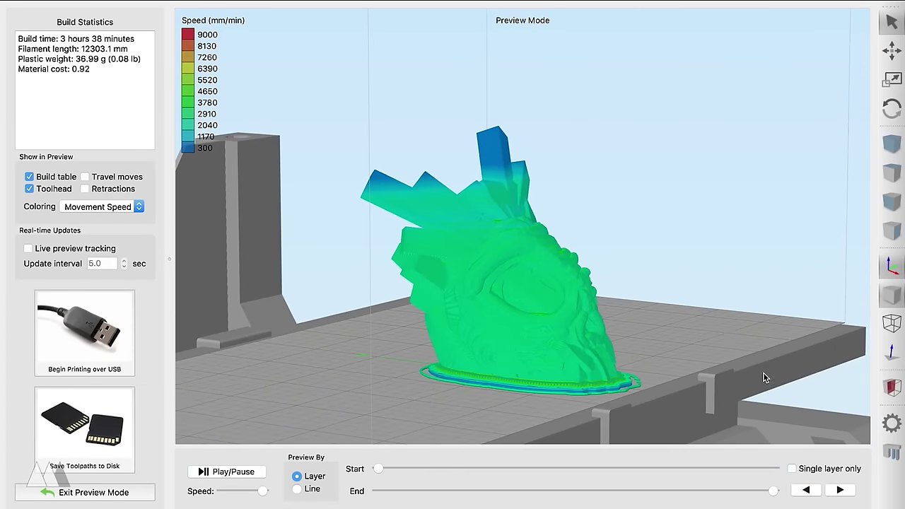
{"action": "left_click_drag", "start_coordinate": [774, 493], "coordinate": [737, 495]}
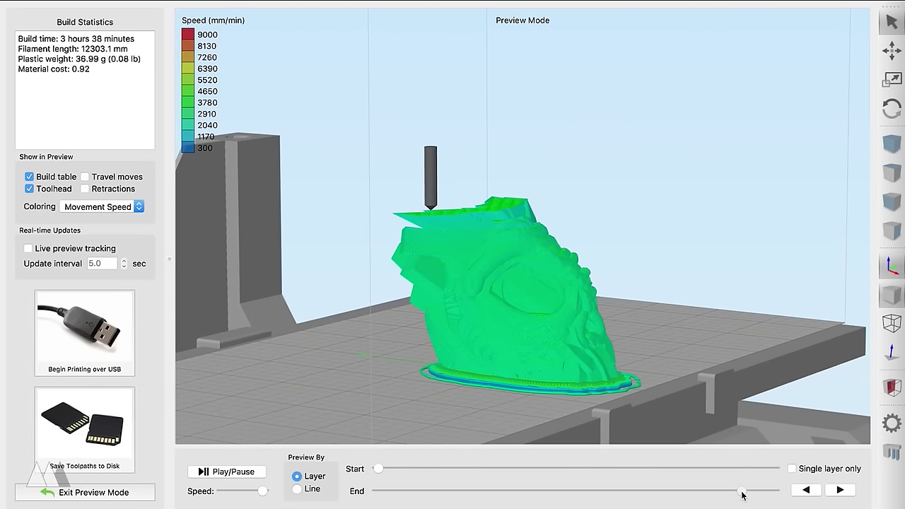
{"action": "scroll", "coordinate": [495, 329], "scroll_direction": "up", "scroll_amount": 10}
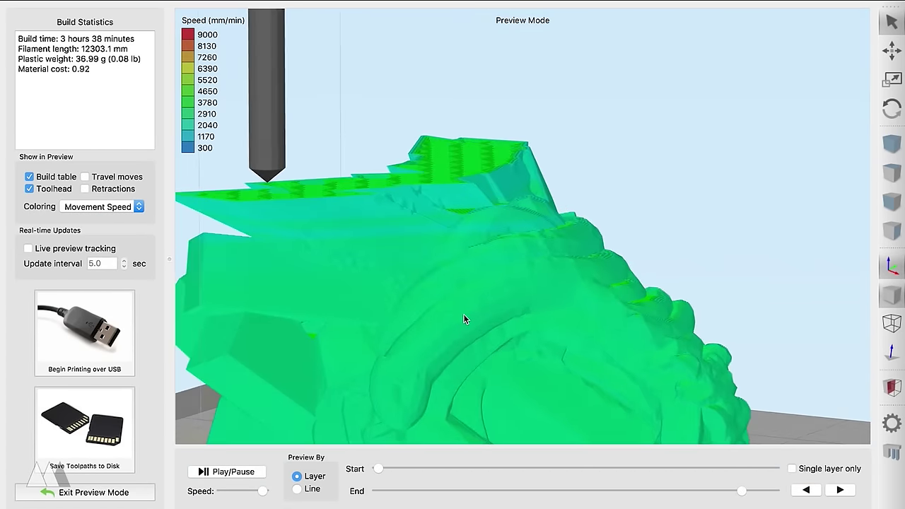
{"action": "left_click_drag", "start_coordinate": [546, 419], "coordinate": [414, 326]}
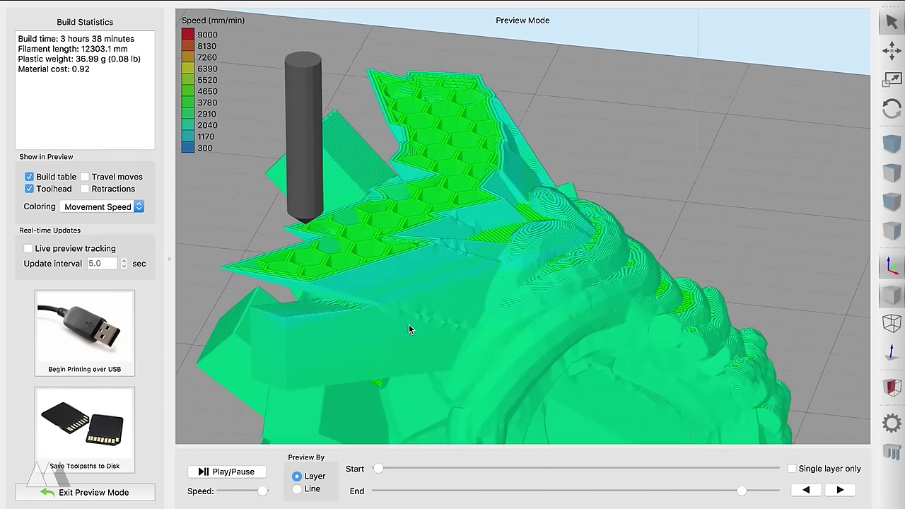
{"action": "left_click", "coordinate": [845, 490]}
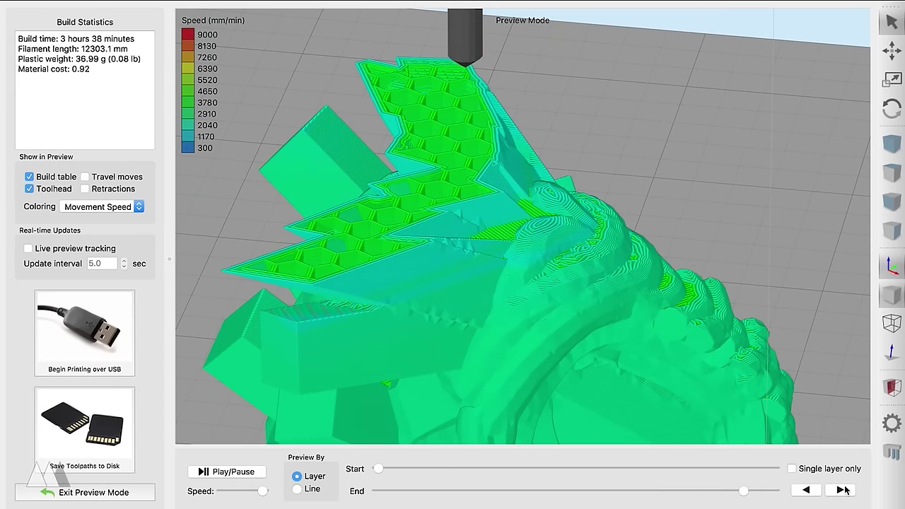